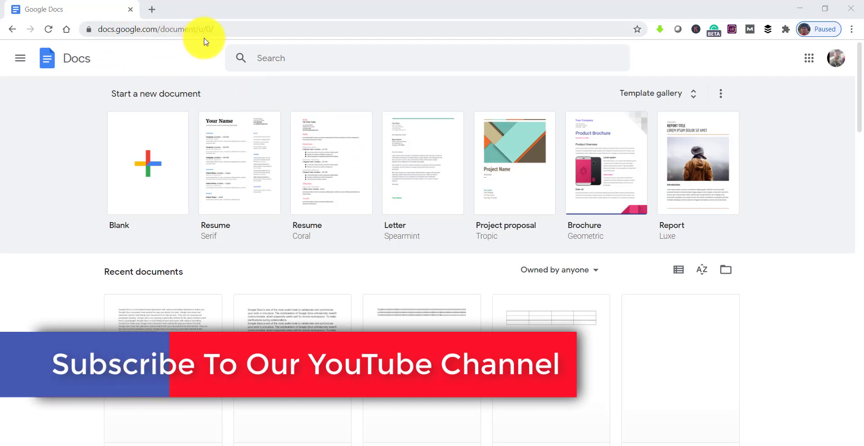
# Step: Create a blank document and paste the line-spacing paragraph into it twice
pyautogui.click(143, 175)
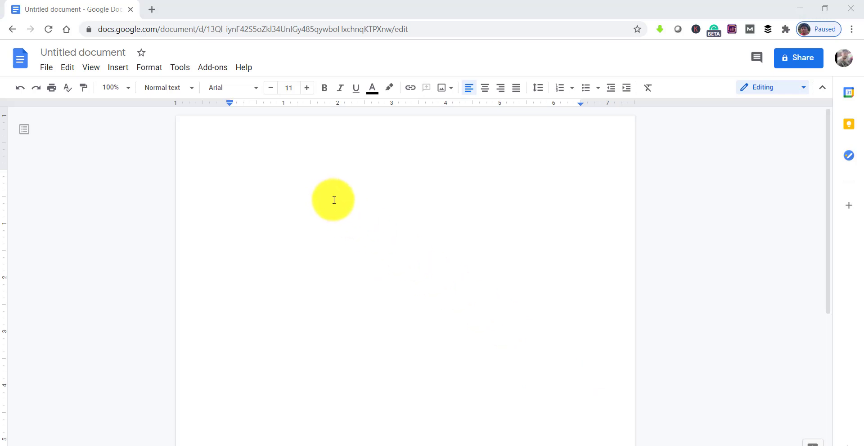
pyautogui.click(328, 167)
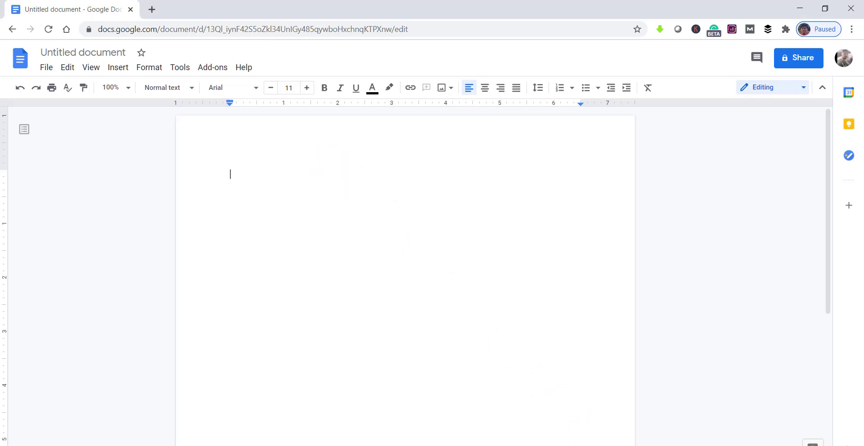
pyautogui.write('Google Docs is a full-featured word processor with various formatting functions to make your Google Docs document look exactly the way you desire it to look. Google docs have two awesome options that format your document to its eternal look. They are line spacing and paragraph spacing. Google docs Line spacing is generally defined as the space between each line in a paragraph.')
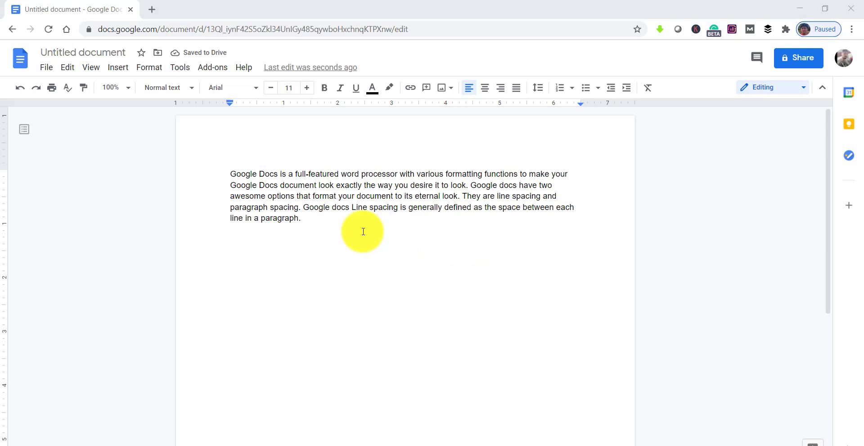
pyautogui.write('Google Docs is a full-featured word processor with various formatting functions to make your Google Docs document look exactly the way you desire it to look. Google docs have two awesome options that format your document to its eternal look. They are line spacing and paragraph spacing. Google docs Line spacing is generally defined as the space between each line in a paragraph.')
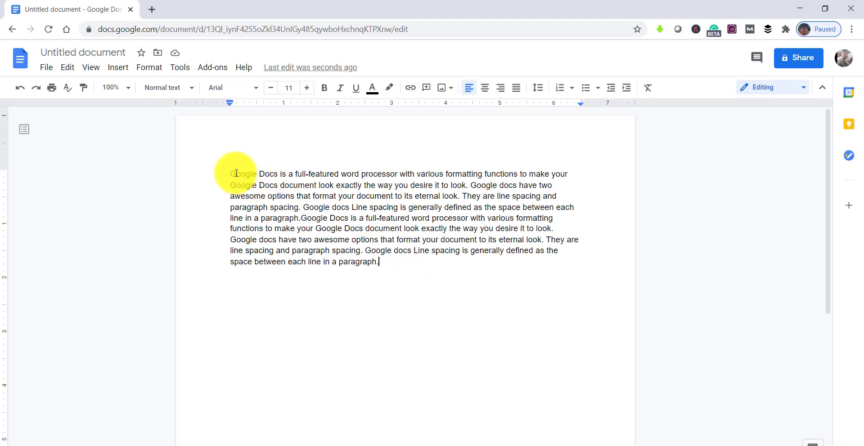
# Step: Apply Double line spacing to the selected opening lines of the paragraph
pyautogui.moveTo(230, 174); pyautogui.dragTo(551, 186)
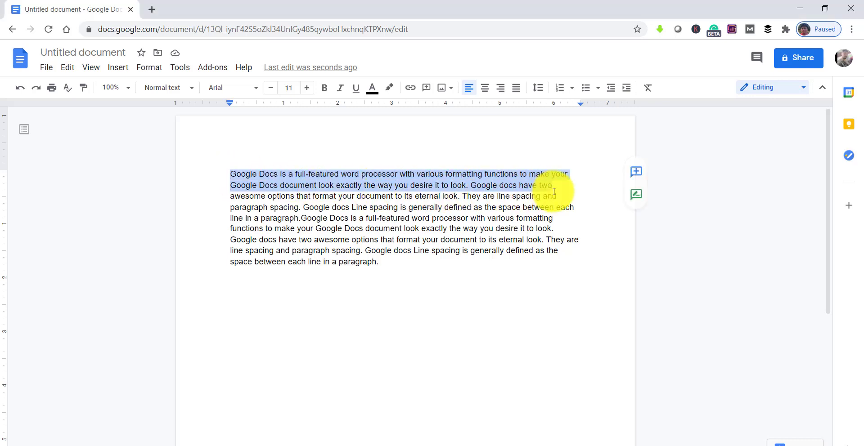
pyautogui.click(150, 72)
pyautogui.moveTo(170, 145)
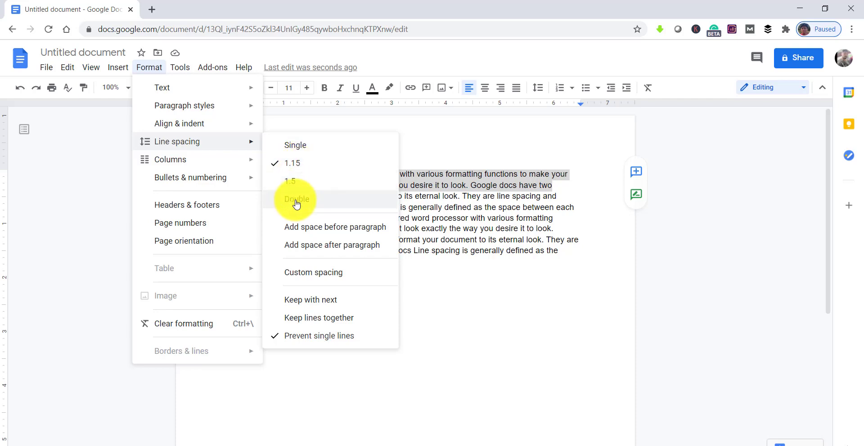
pyautogui.click(342, 198)
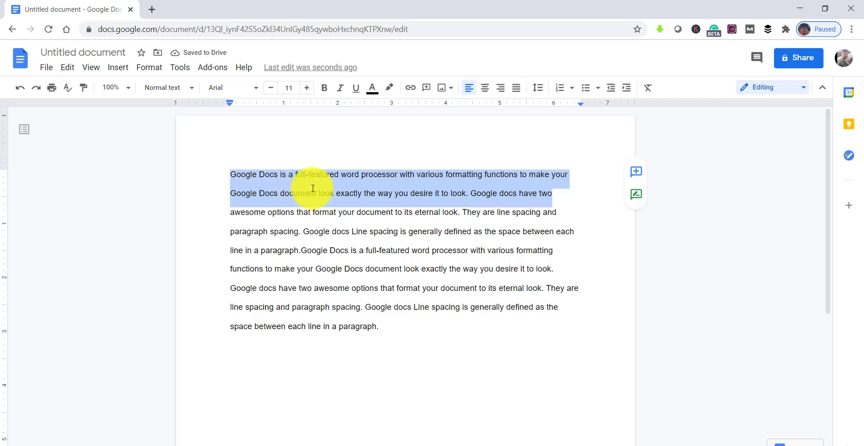
# Step: Change the paragraph's line spacing from Double to 1.15
pyautogui.click(149, 67)
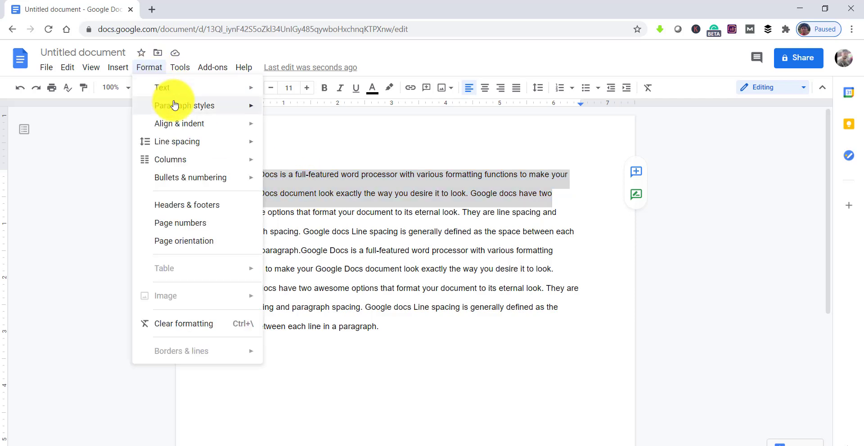
pyautogui.moveTo(206, 144)
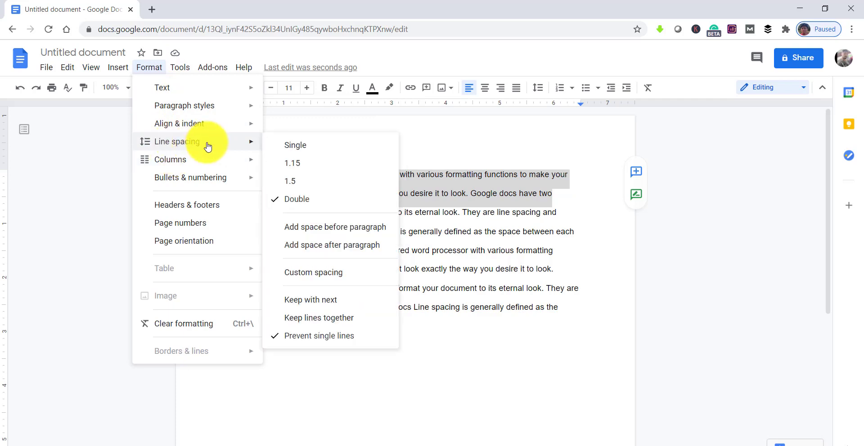
pyautogui.click(298, 165)
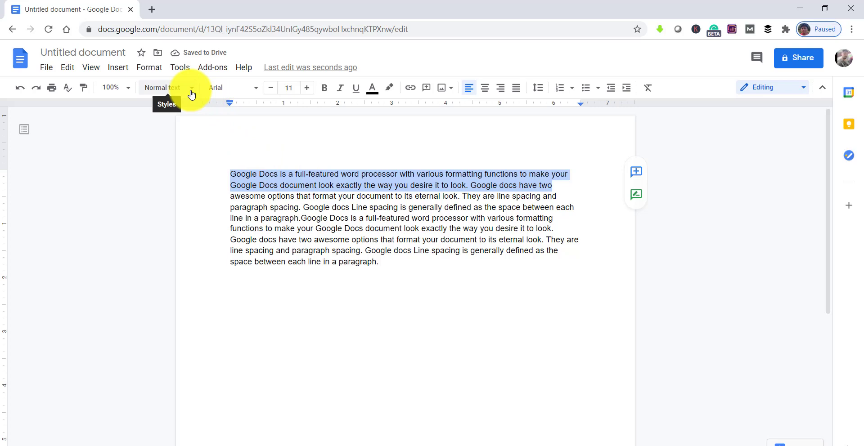
# Step: Change the paragraph's line spacing from 1.15 to 1.5
pyautogui.click(149, 68)
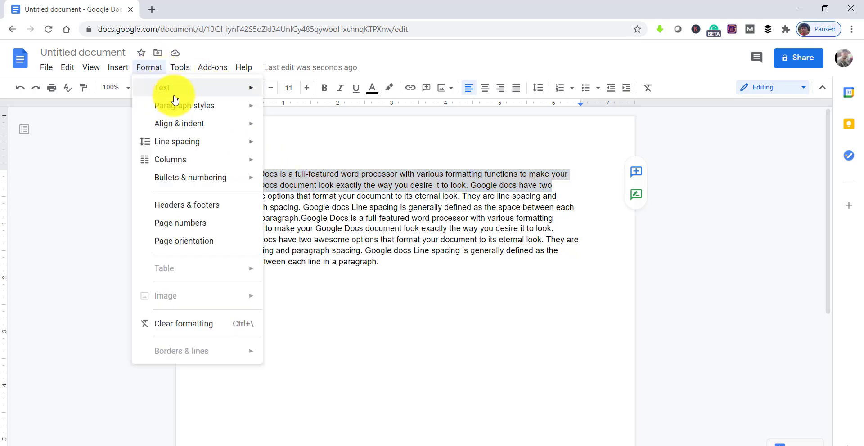
pyautogui.moveTo(169, 130)
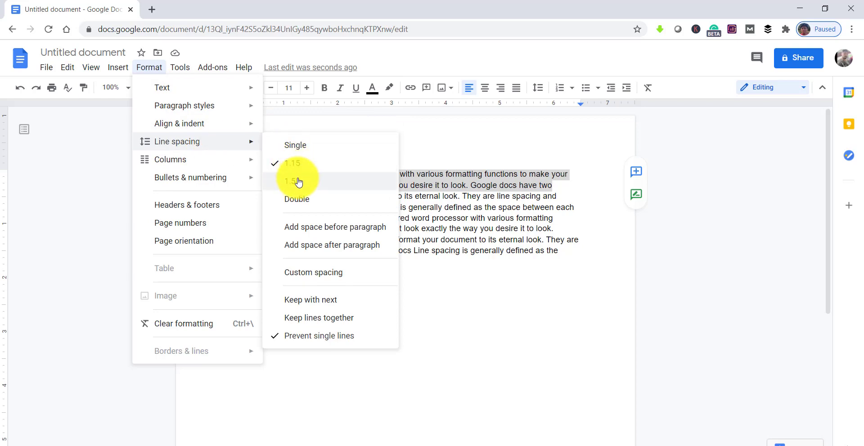
pyautogui.click(298, 181)
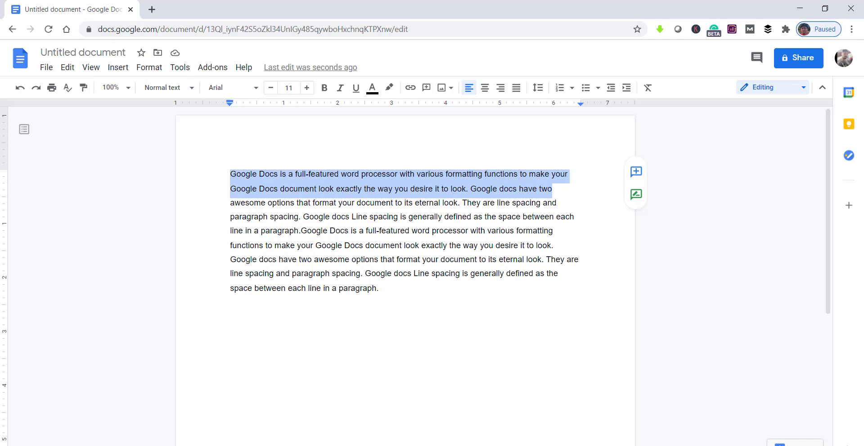
# Step: Set the paragraph's line spacing to Single
pyautogui.click(150, 68)
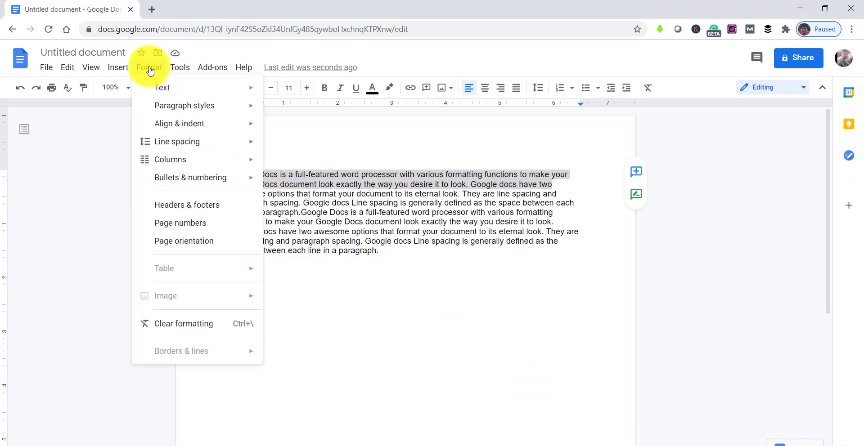
pyautogui.moveTo(191, 141)
pyautogui.click(295, 144)
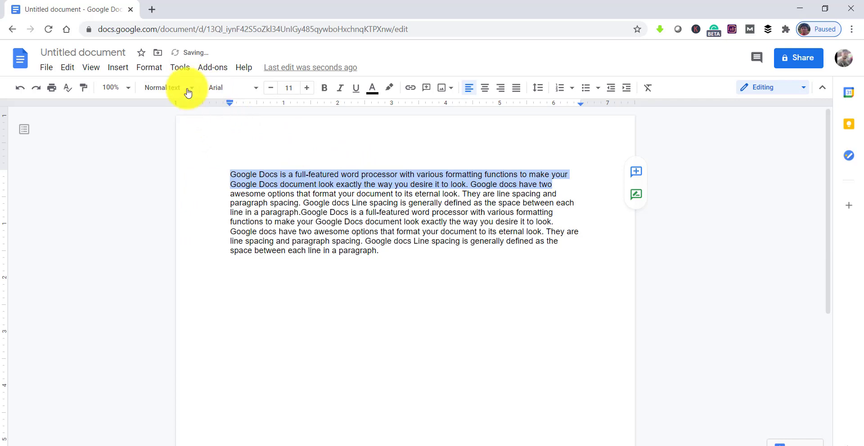
# Step: Reopen the Line spacing options to confirm Single is checked
pyautogui.click(144, 68)
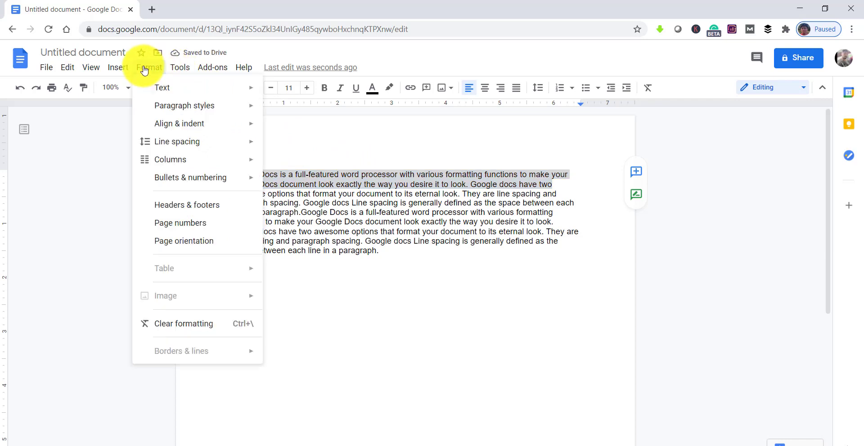
pyautogui.moveTo(205, 148)
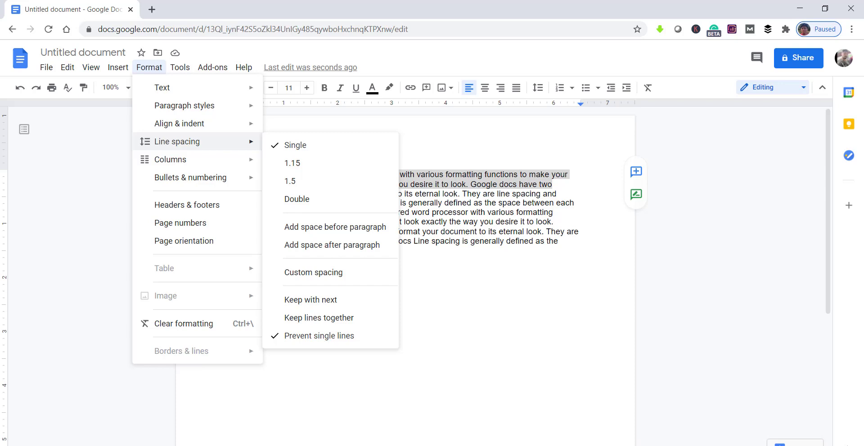
pyautogui.hotkey('alt', 'Tab')
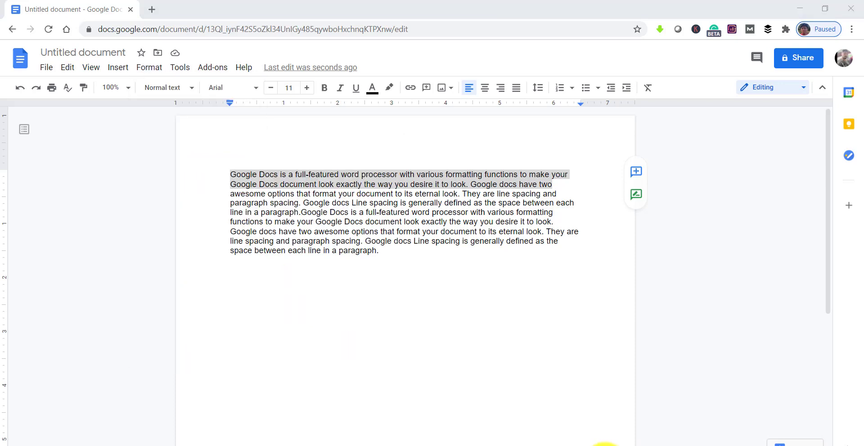
pyautogui.click(145, 69)
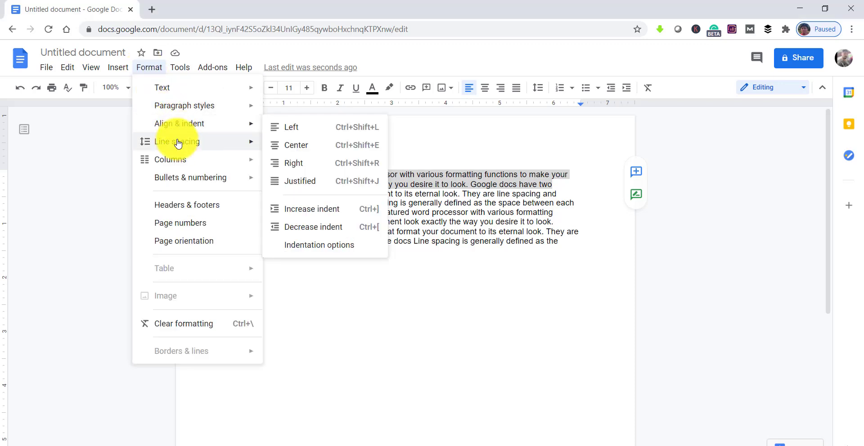
pyautogui.moveTo(178, 149)
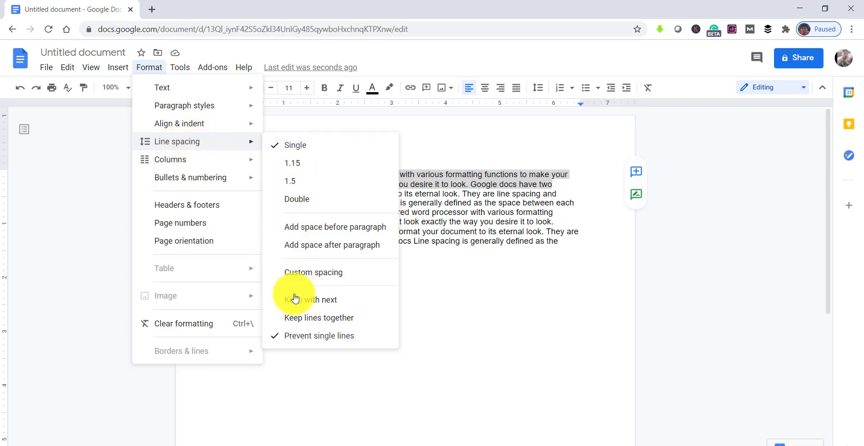
# Step: Apply custom paragraph spacing of 13 pt before and 16 pt after, then check the result
pyautogui.click(315, 276)
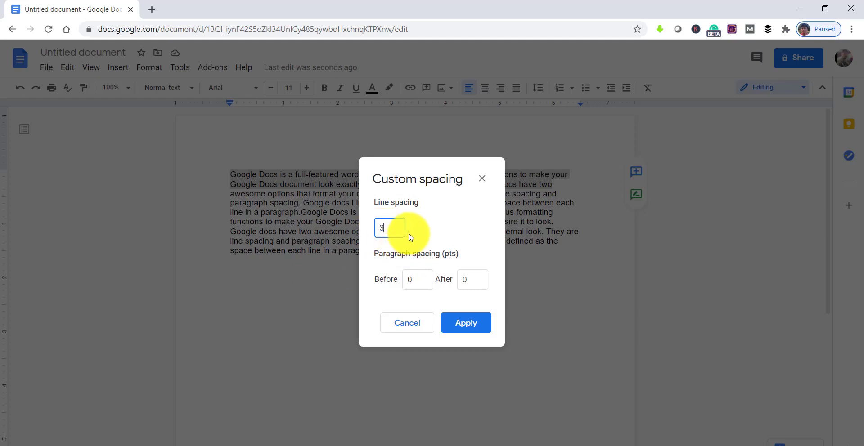
pyautogui.click(407, 279)
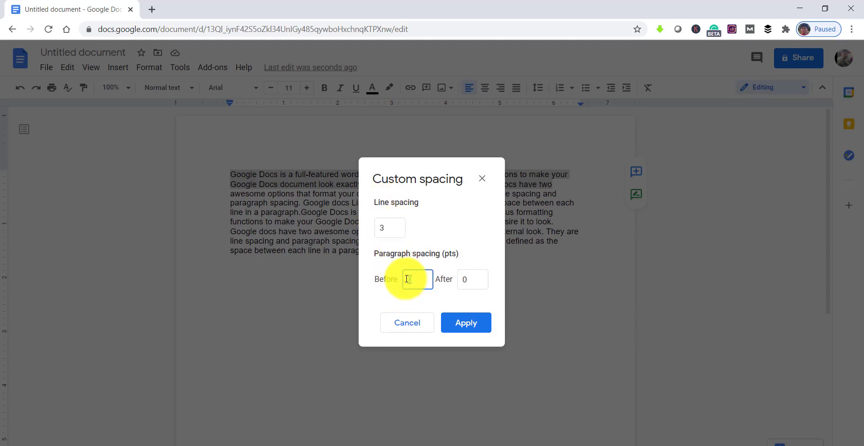
pyautogui.write('13')
pyautogui.click(467, 282)
pyautogui.write('16')
pyautogui.click(460, 323)
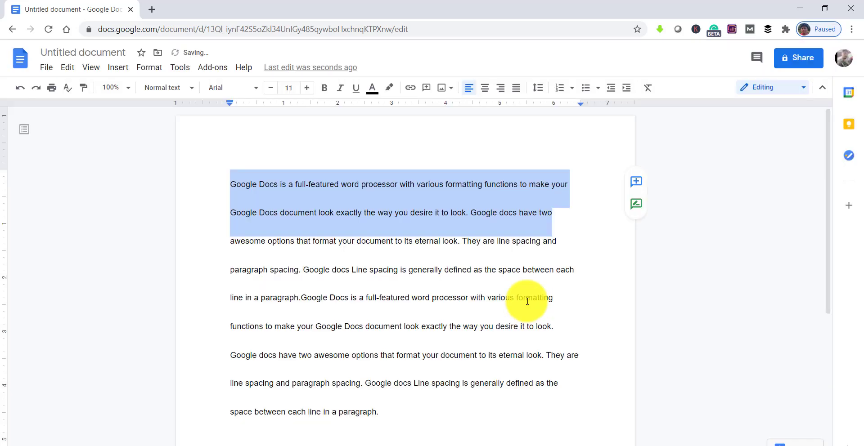
pyautogui.click(366, 247)
pyautogui.scroll(-4, 380, 272)
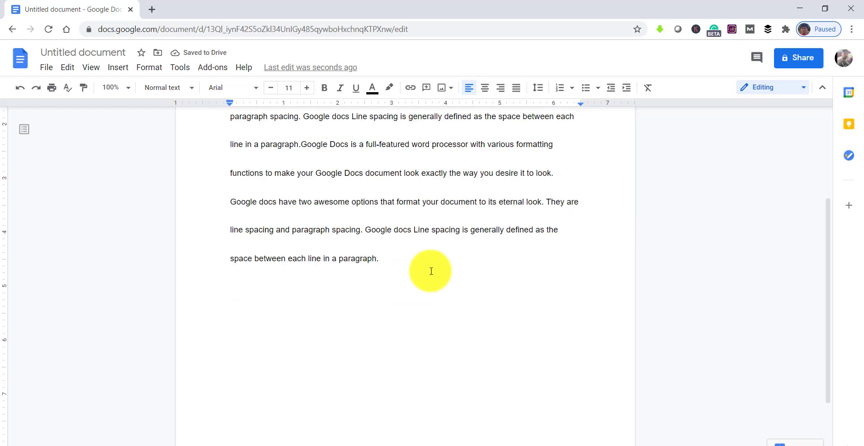
pyautogui.scroll(4, 352, 260)
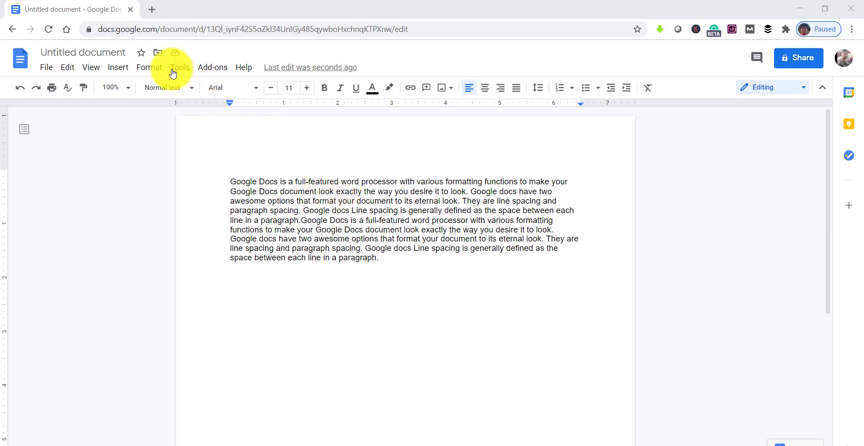
# Step: Remove the extra space before the paragraph
pyautogui.click(147, 68)
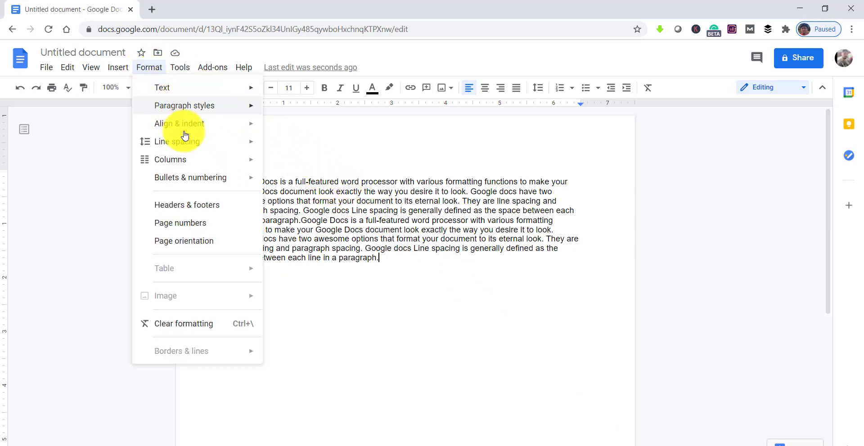
pyautogui.moveTo(187, 143)
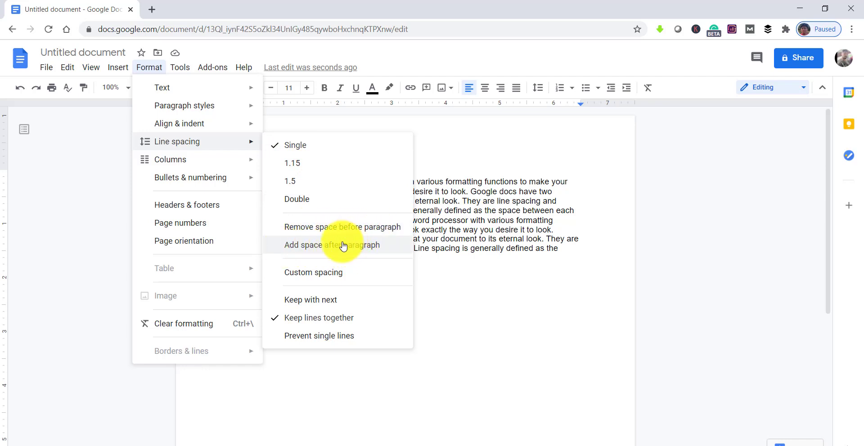
pyautogui.click(317, 232)
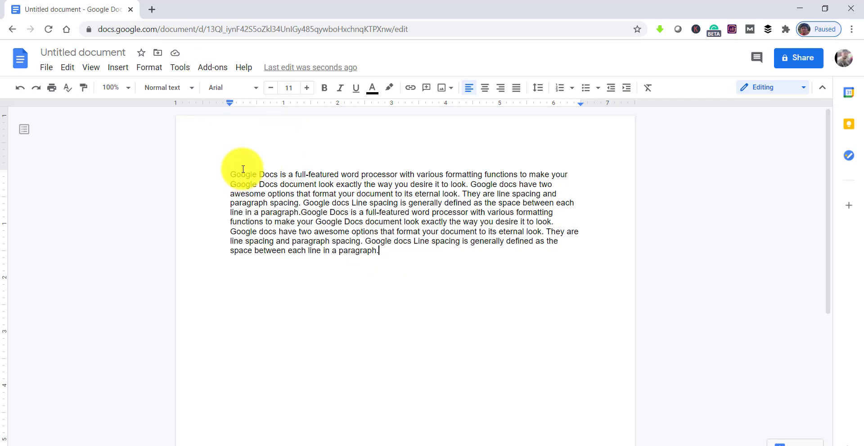
# Step: Add space after the paragraph
pyautogui.click(154, 72)
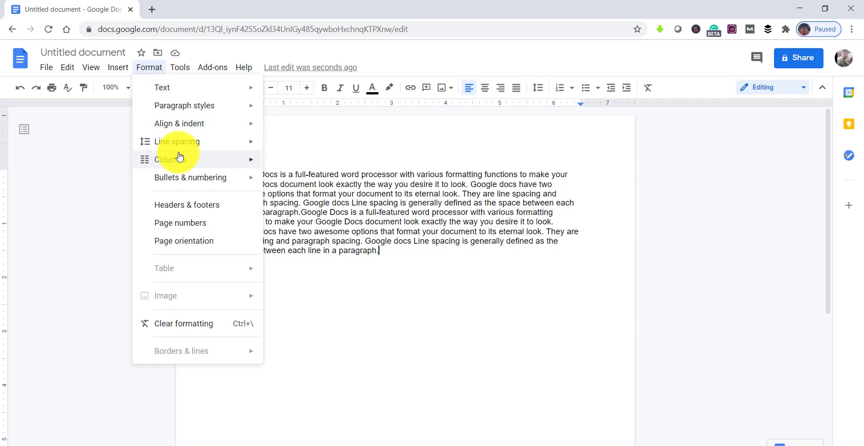
pyautogui.moveTo(182, 146)
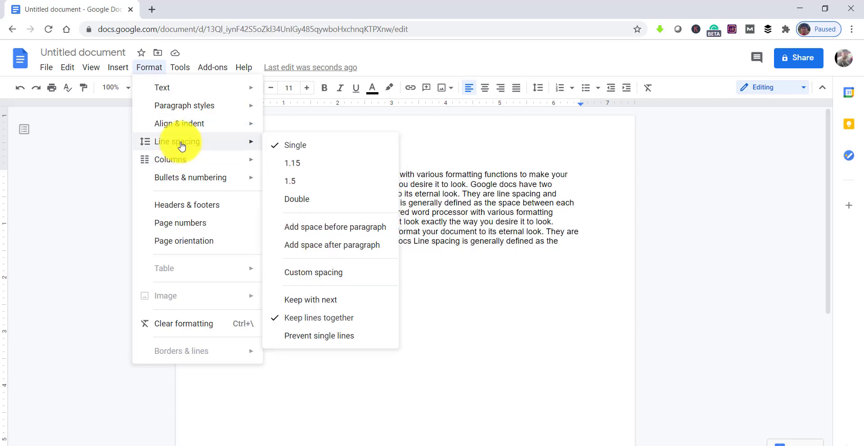
pyautogui.click(317, 247)
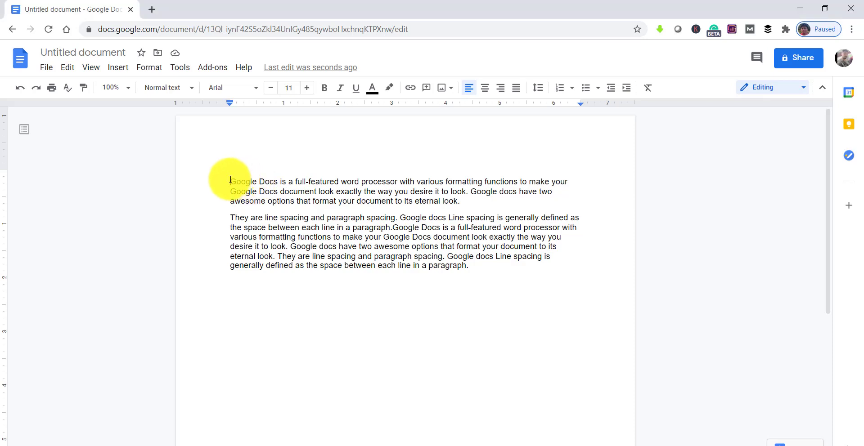
# Step: Give both paragraphs custom spacing of 1.0 lines with 0 pt before and after
pyautogui.moveTo(230, 180); pyautogui.dragTo(458, 276)
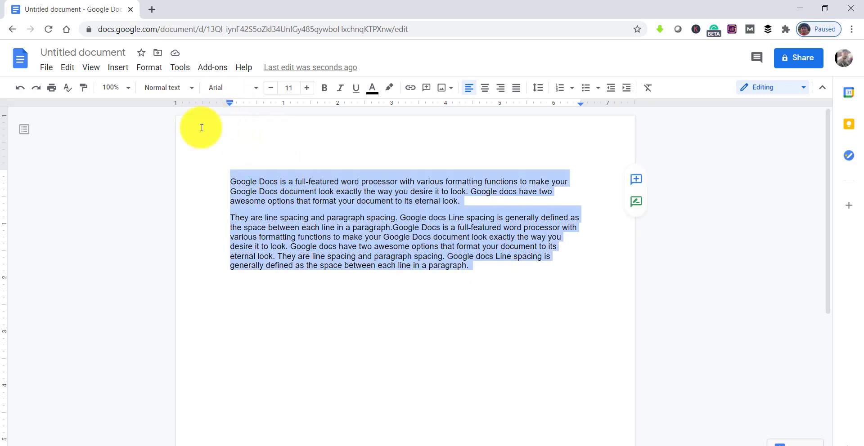
pyautogui.click(150, 69)
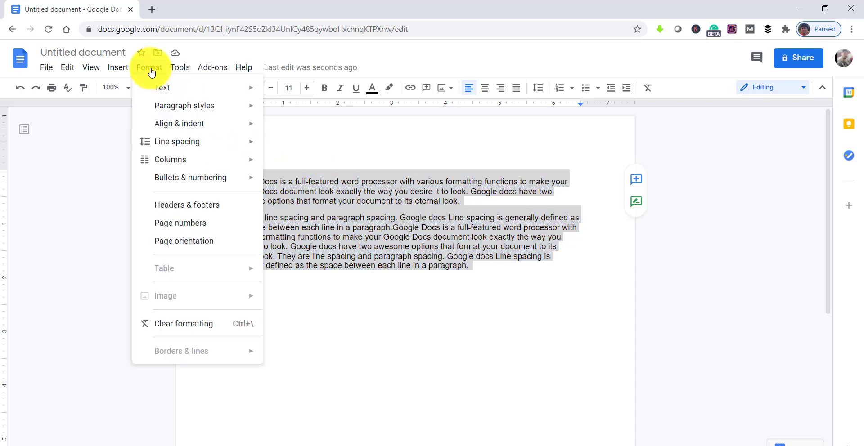
pyautogui.moveTo(182, 147)
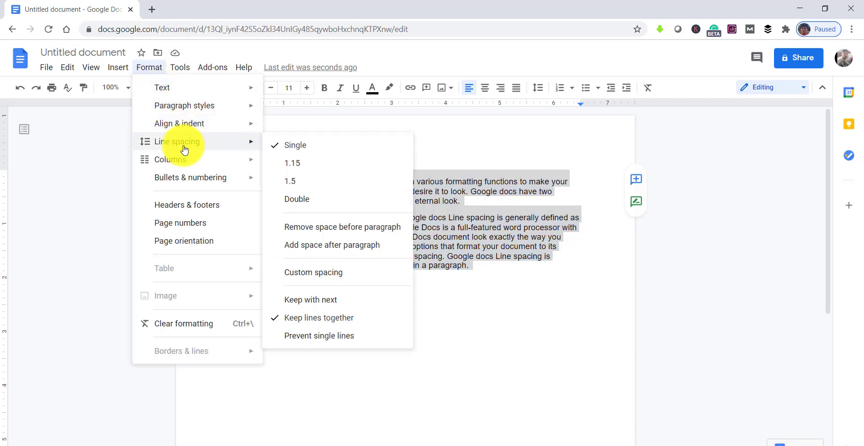
pyautogui.click(309, 274)
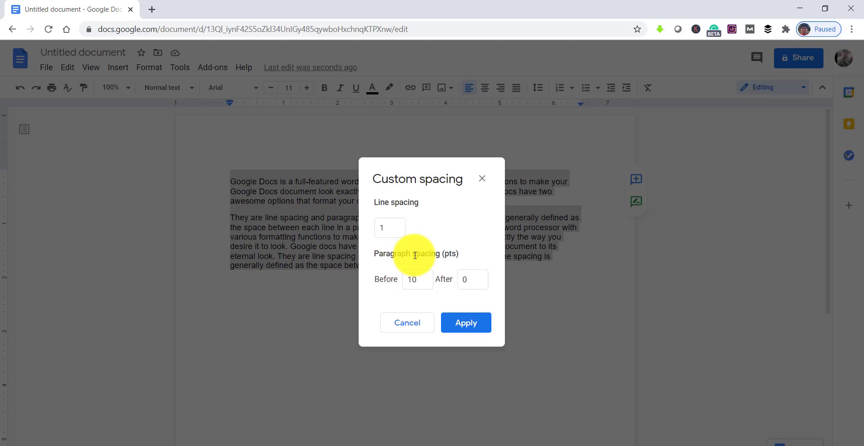
pyautogui.click(390, 233)
pyautogui.write('.0')
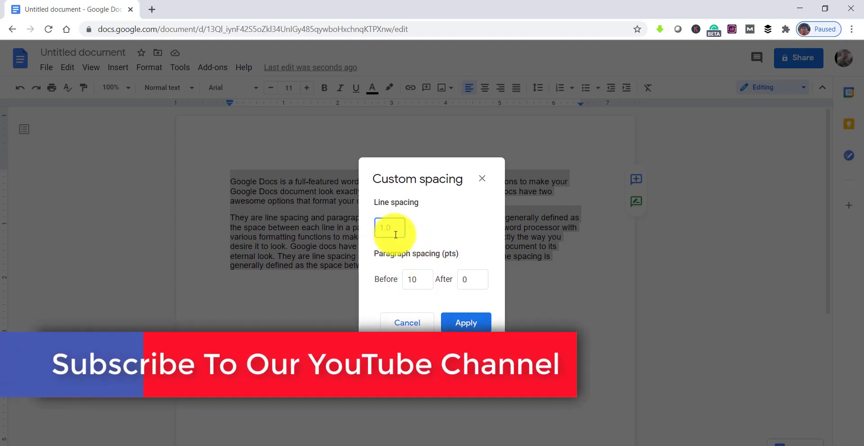
pyautogui.doubleClick(409, 280)
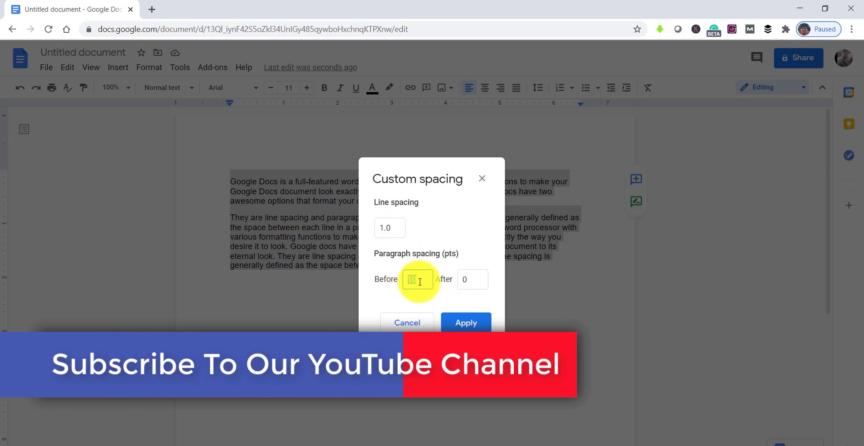
pyautogui.write('0')
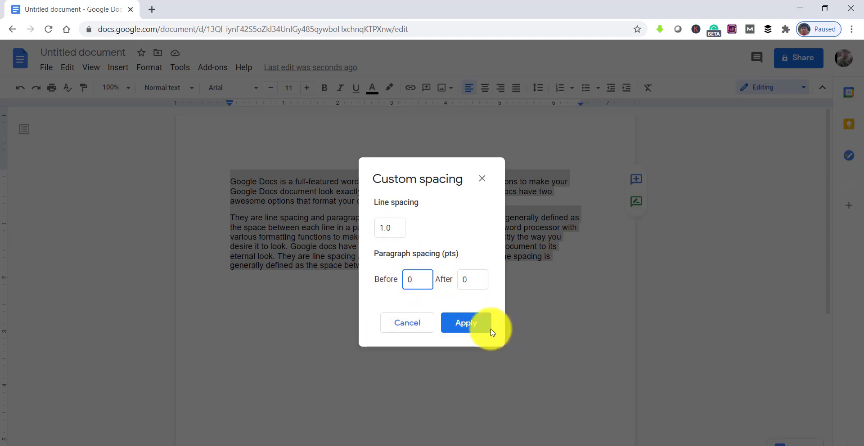
pyautogui.click(465, 329)
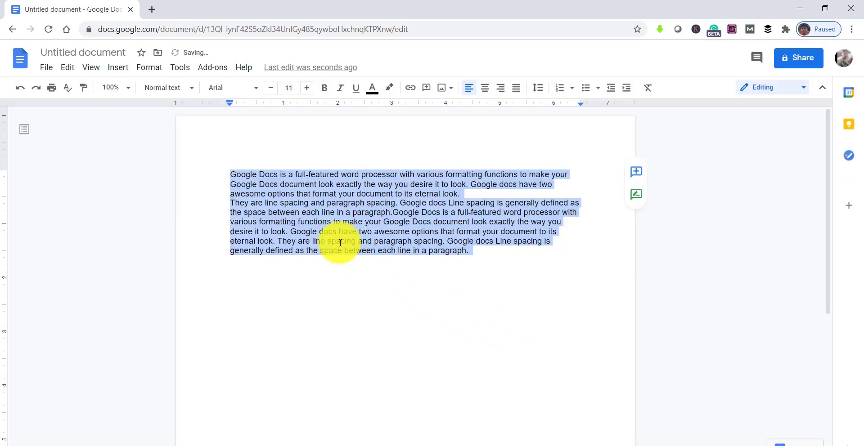